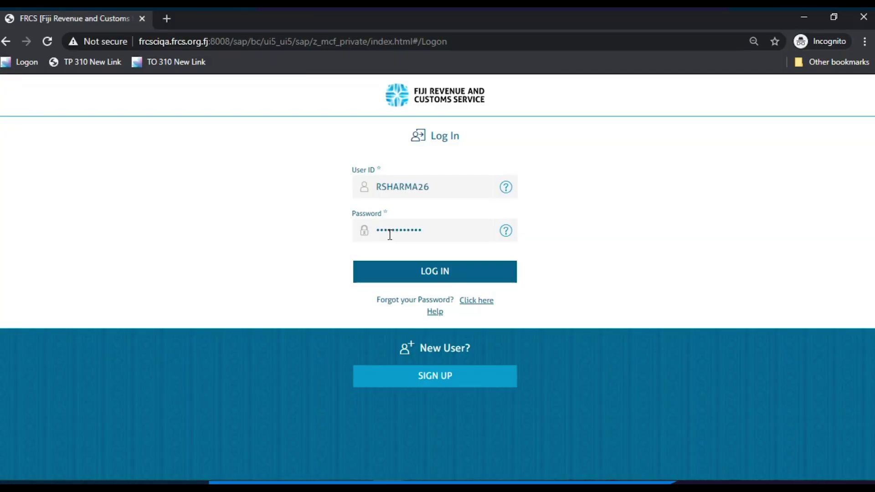
# Log in to the taxpayer account and filter the filing obligations to PAYE returns
pyautogui.click(424, 276)
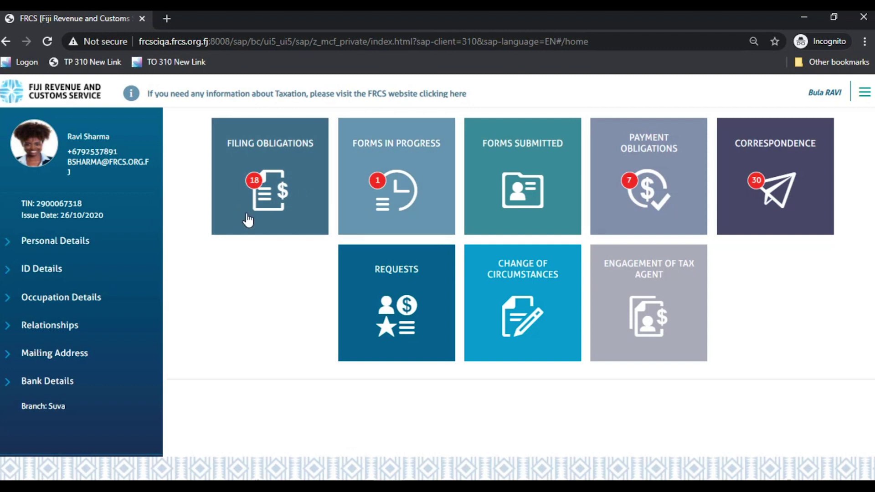
pyautogui.click(260, 182)
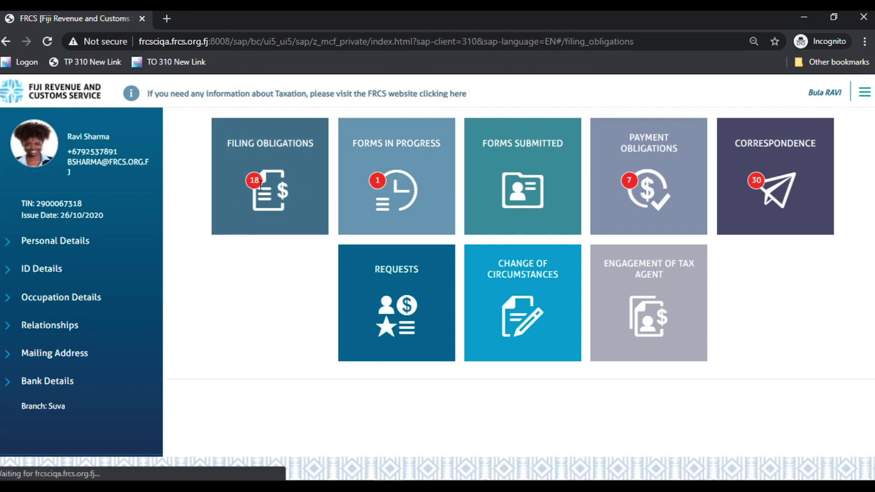
pyautogui.click(271, 156)
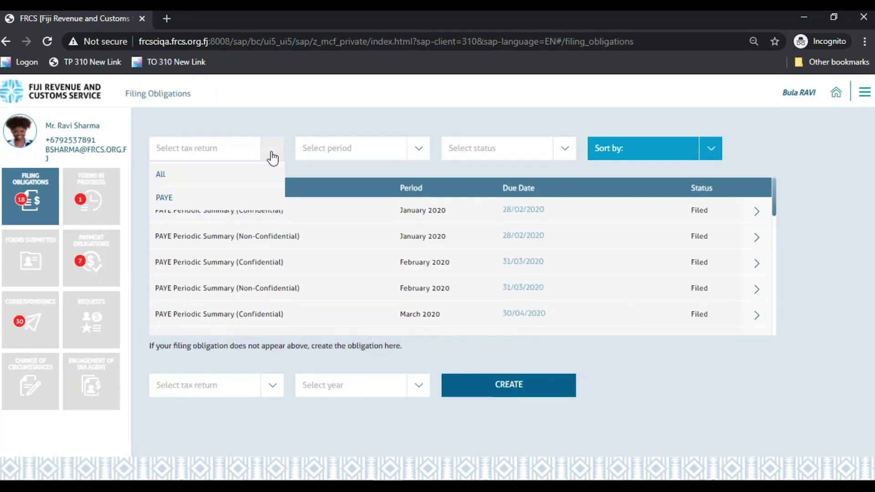
pyautogui.click(165, 198)
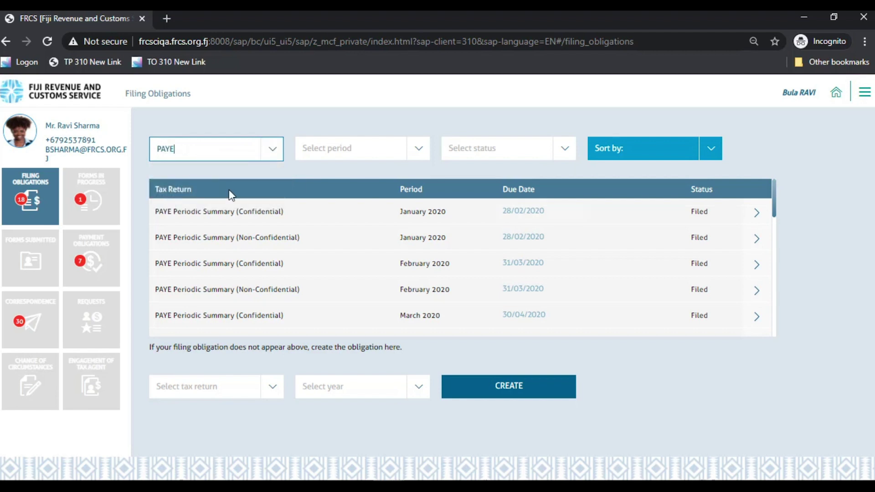
# Open the April 2020 PAYE Periodic Summary (Confidential) and declare its instructions read to reach Filing Options
pyautogui.scroll(-2, 759, 273)
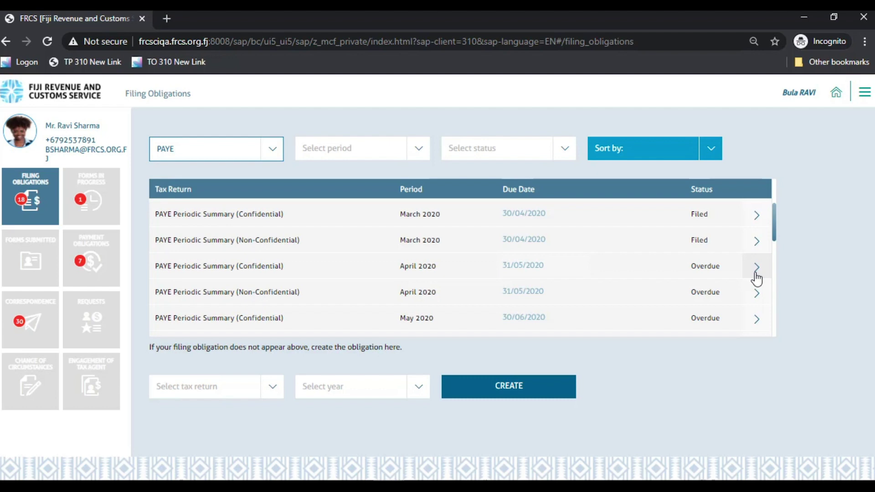
pyautogui.click(757, 272)
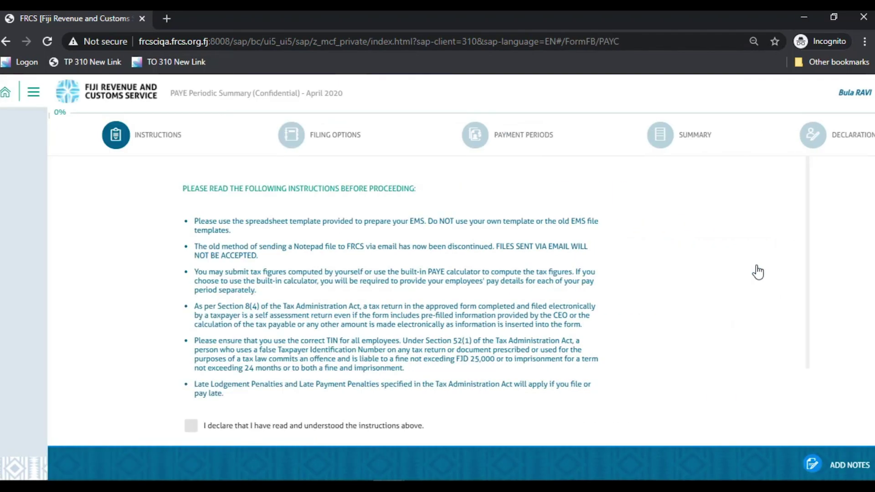
pyautogui.scroll(-2, 158, 348)
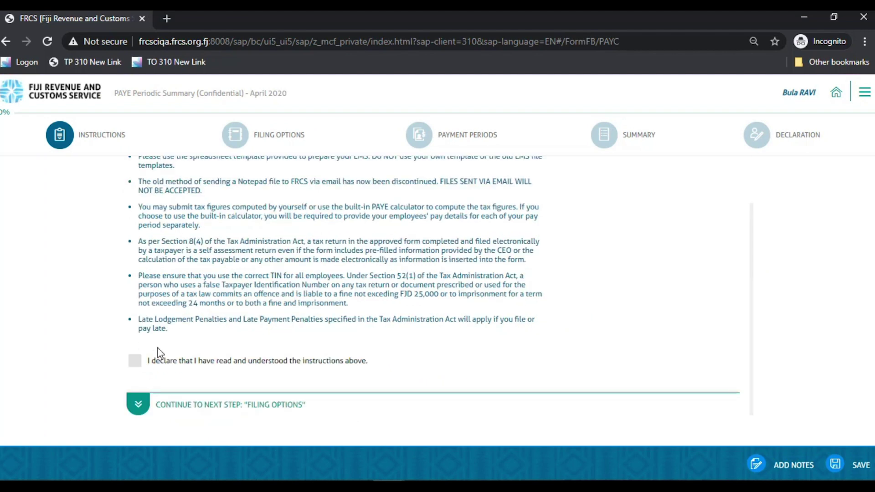
pyautogui.click(136, 364)
pyautogui.scroll(-1, 191, 355)
pyautogui.click(137, 364)
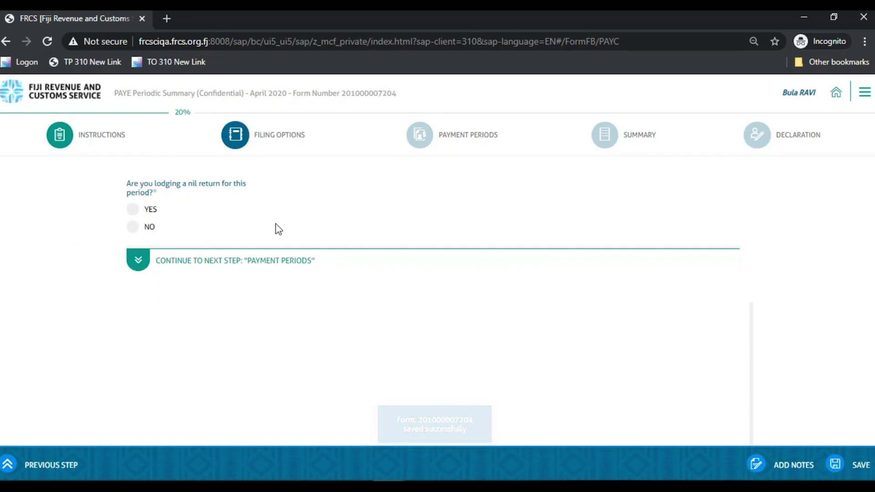
# Answer NO to lodging a nil return, choose system-calculated tax liabilities, and continue to Payment Periods
pyautogui.click(133, 209)
pyautogui.click(133, 227)
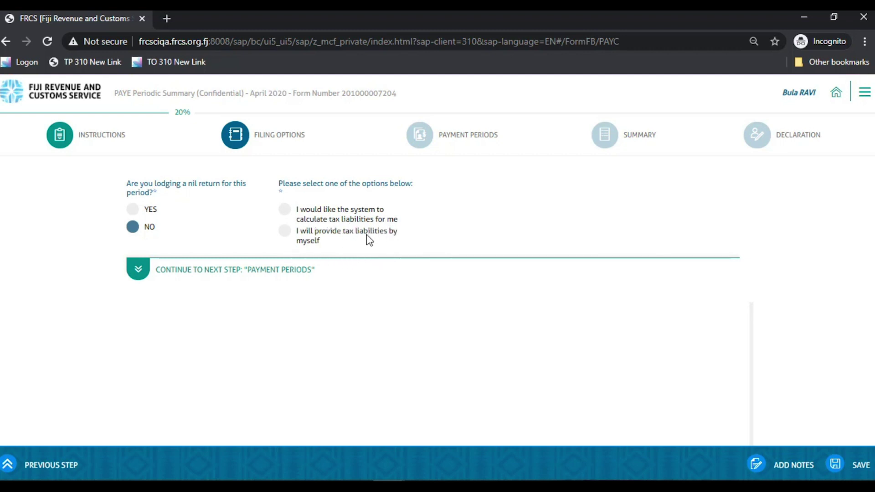
pyautogui.click(290, 212)
pyautogui.click(138, 269)
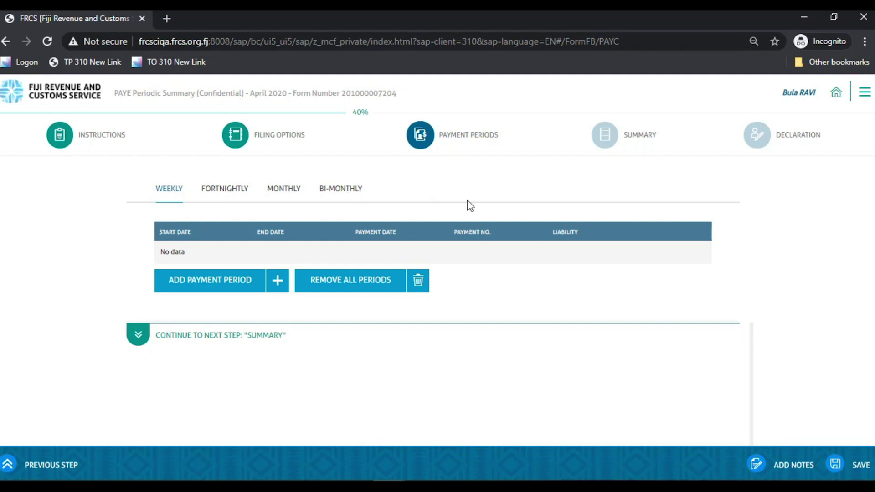
# Add a monthly payment period with the start date 01/04/2020
pyautogui.click(284, 188)
pyautogui.click(203, 285)
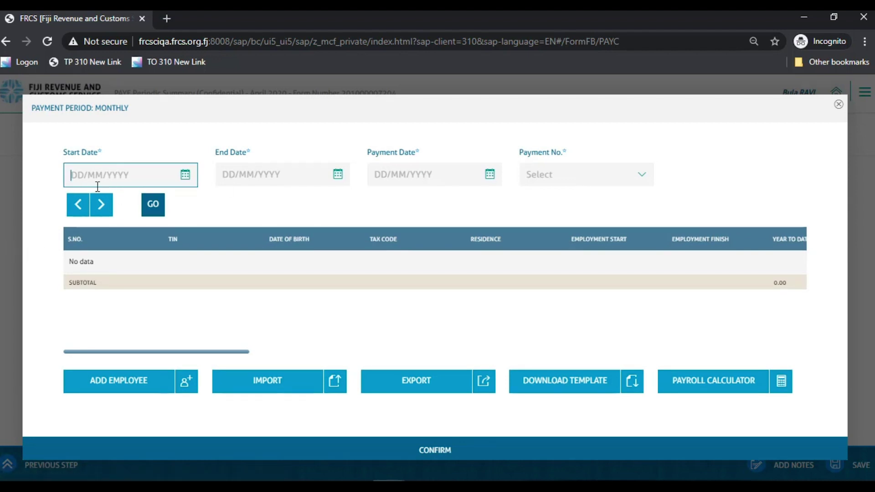
pyautogui.click(185, 174)
pyautogui.click(85, 208)
pyautogui.doubleClick(85, 208)
pyautogui.doubleClick(85, 208)
pyautogui.doubleClick(85, 208)
pyautogui.click(85, 208)
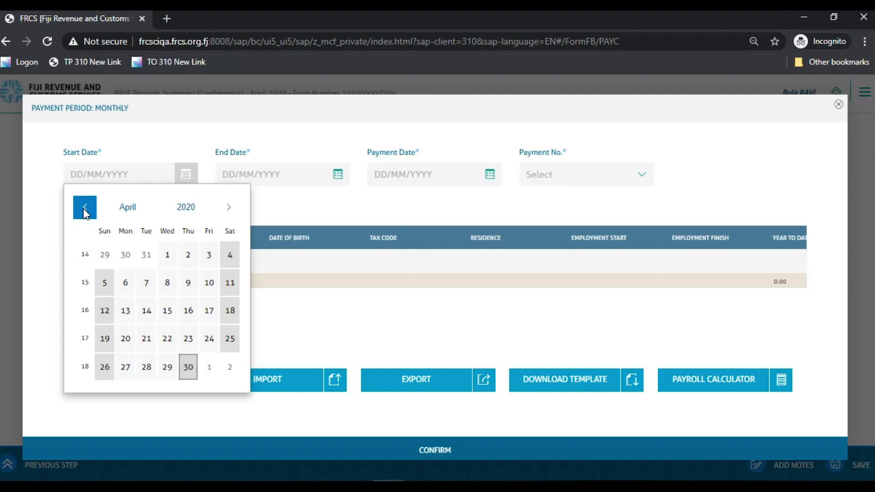
pyautogui.click(167, 256)
# Set the monthly payment period's end date to 30/04/2020
pyautogui.click(339, 178)
pyautogui.doubleClick(237, 208)
pyautogui.doubleClick(237, 208)
pyautogui.click(236, 208)
pyautogui.doubleClick(237, 208)
pyautogui.click(236, 208)
pyautogui.click(340, 368)
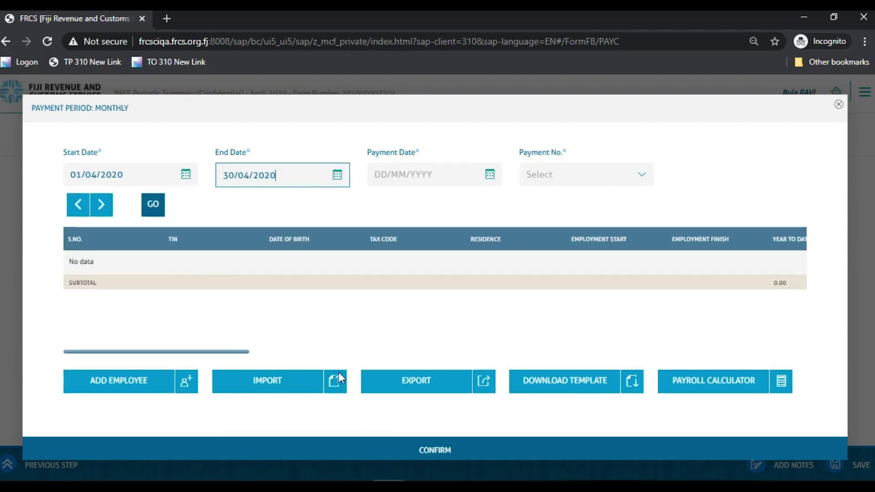
# Set the period's payment date to 30/04/2020 and its payment number to 04
pyautogui.click(407, 175)
pyautogui.write('3042020')
pyautogui.press('BackSpace')
pyautogui.press('BackSpace')
pyautogui.press('BackSpace')
pyautogui.press('BackSpace')
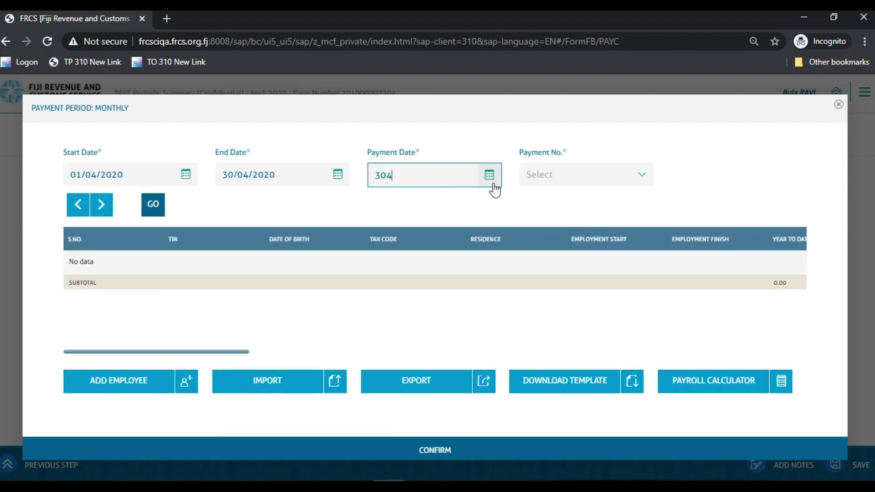
pyautogui.write('/04/2020')
pyautogui.click(569, 175)
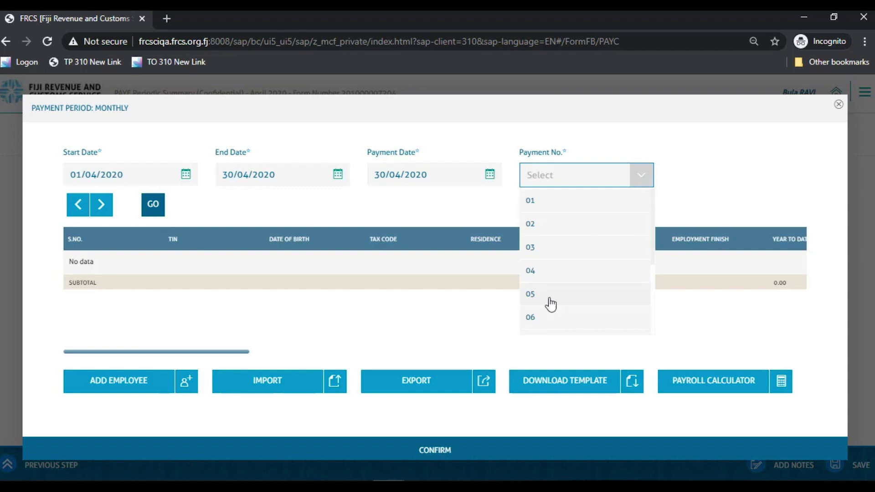
pyautogui.click(547, 276)
# Add an employee to the payment period and fill in the employee's TIN and date of birth
pyautogui.click(120, 385)
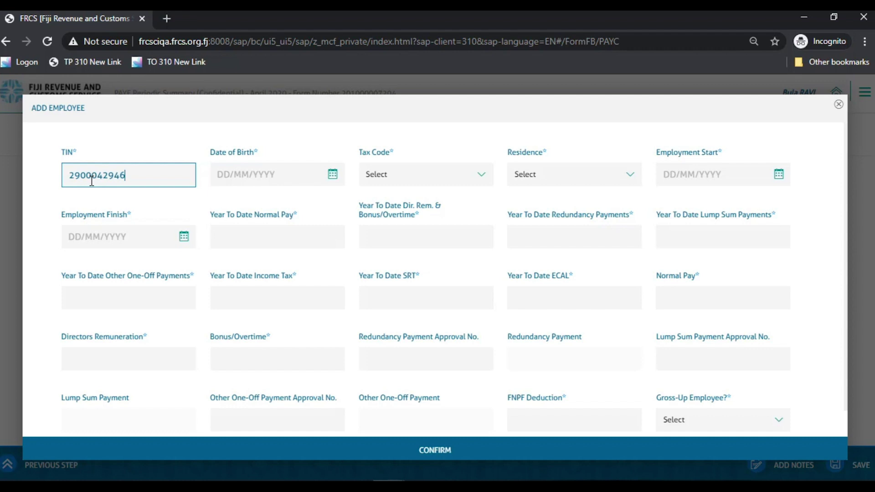
pyautogui.click(232, 172)
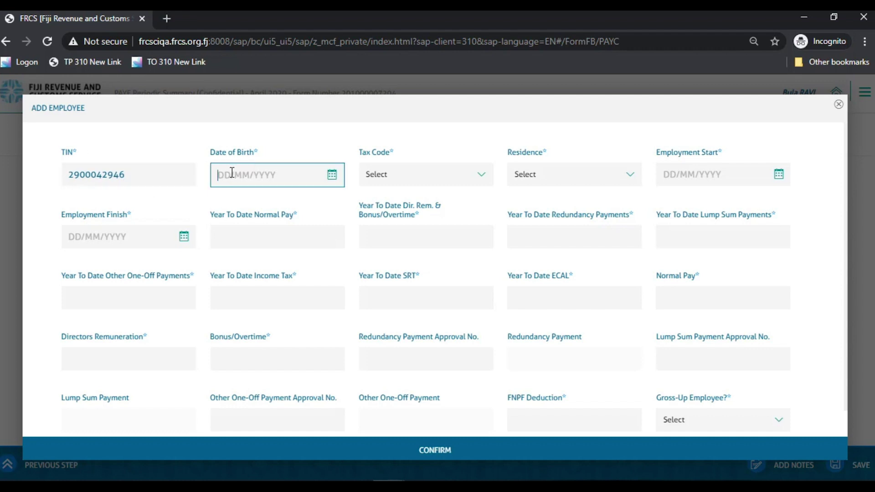
pyautogui.write('11/11/1963')
# Set the employee's tax code to Primary and residence to Resident
pyautogui.click(425, 175)
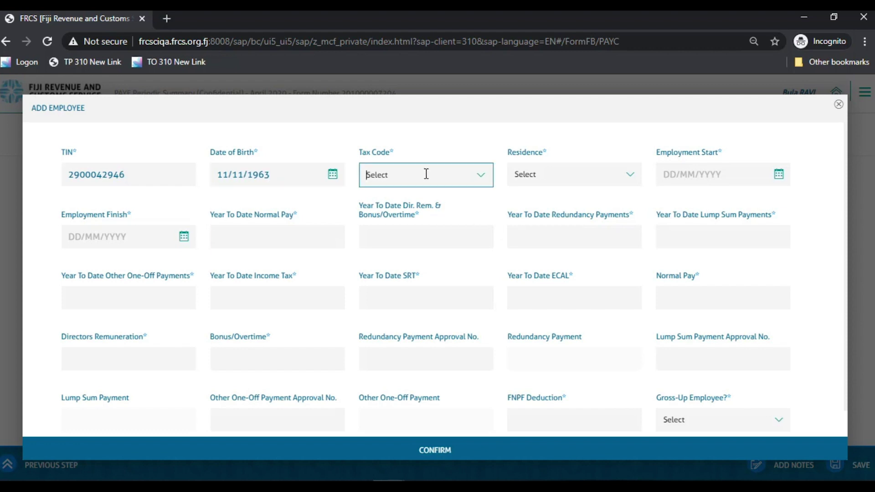
pyautogui.click(480, 178)
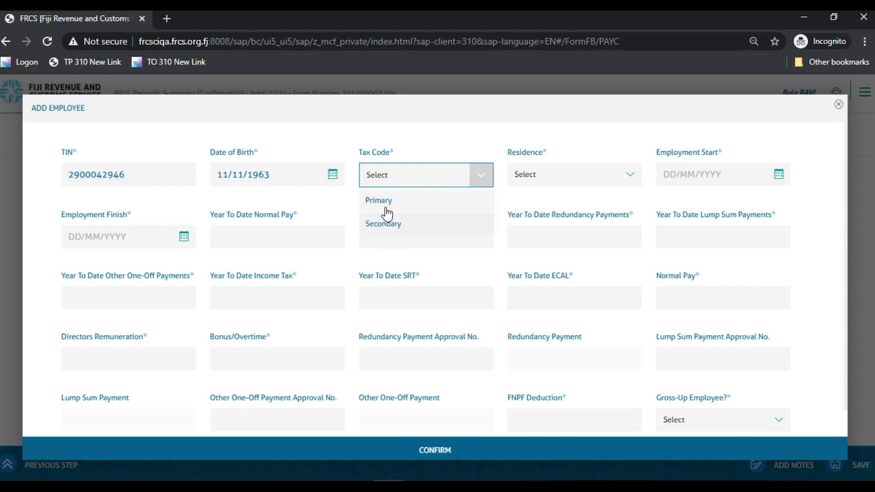
pyautogui.click(415, 200)
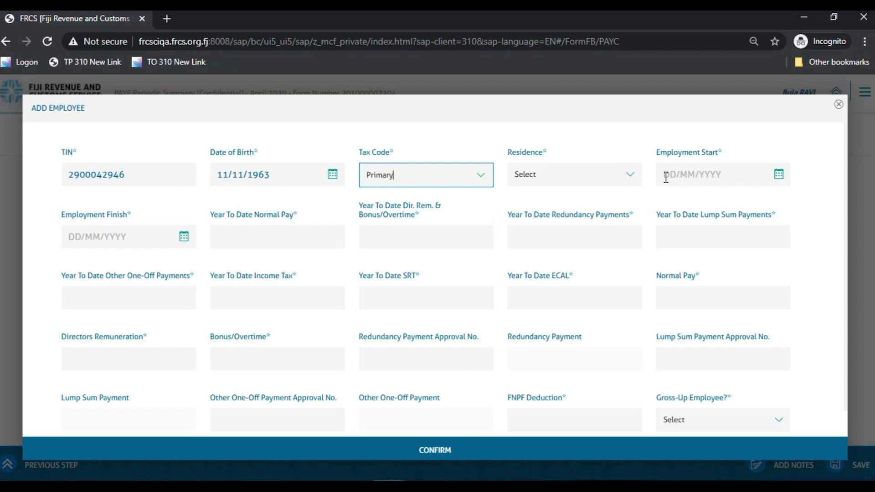
pyautogui.click(631, 179)
pyautogui.click(631, 179)
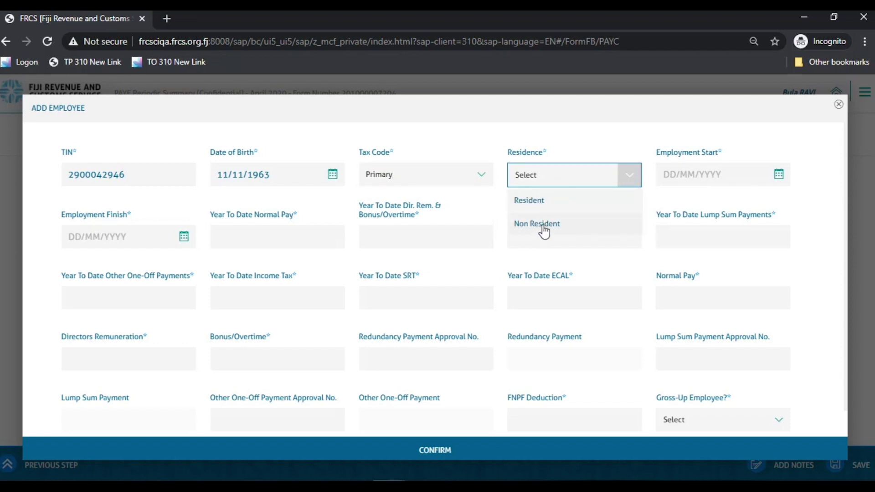
pyautogui.click(568, 202)
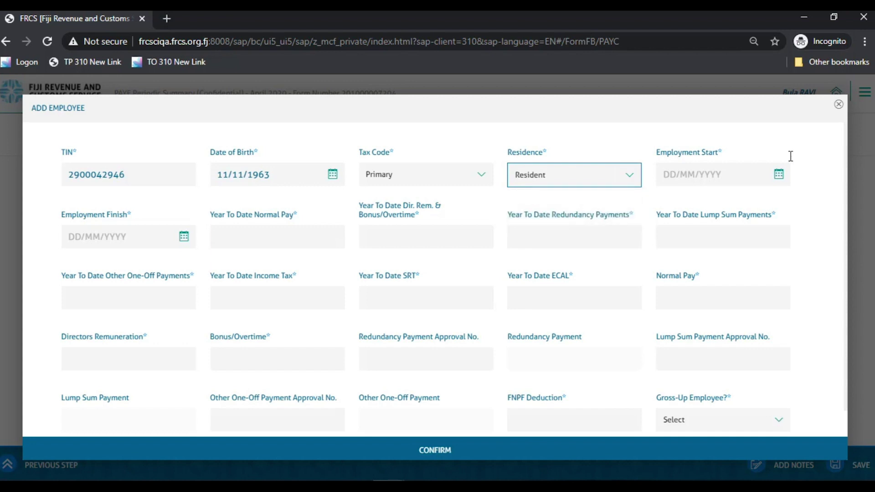
# Set the employee's employment start to 01/04/2020 and employment finish to 30/04/2020
pyautogui.click(780, 177)
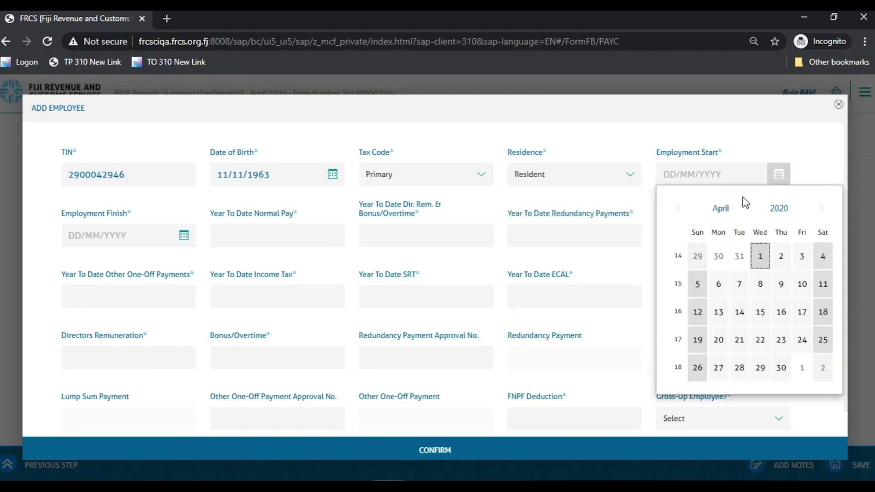
pyautogui.click(765, 264)
pyautogui.click(184, 236)
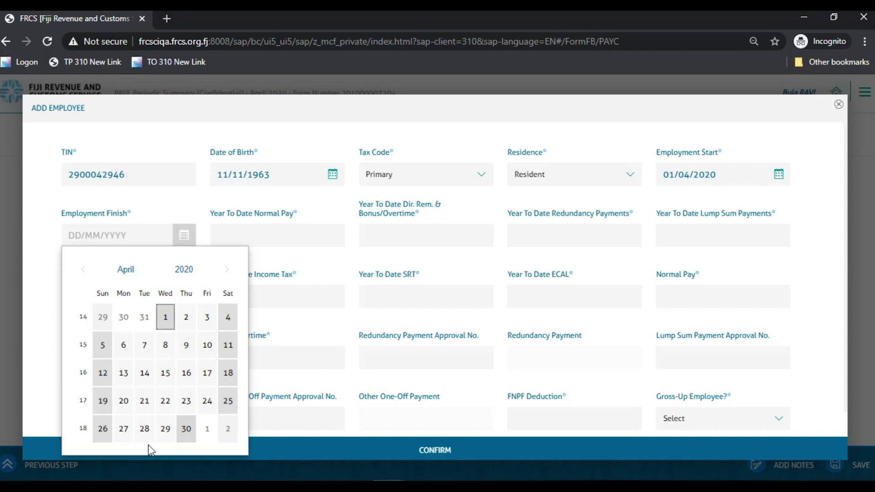
pyautogui.click(186, 431)
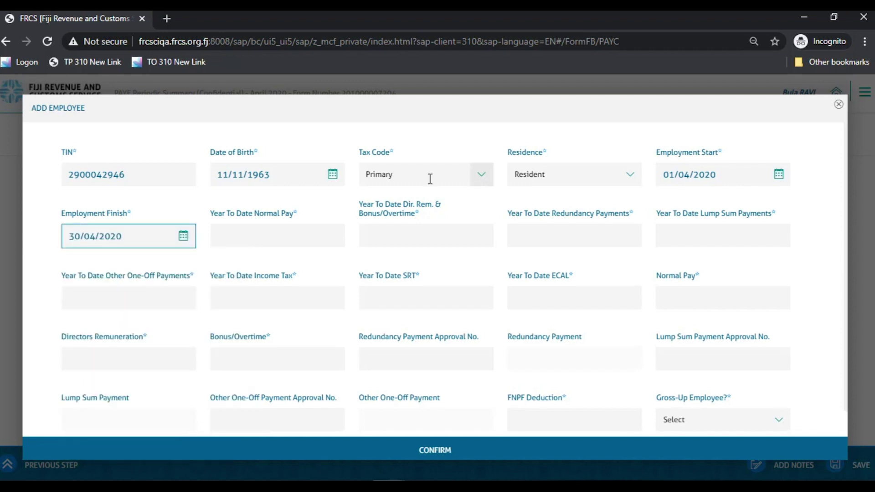
# Enter 0 for the employee's year-to-date normal pay, director remuneration and bonus/overtime, redundancy, lump sum and other one-off payments
pyautogui.click(279, 235)
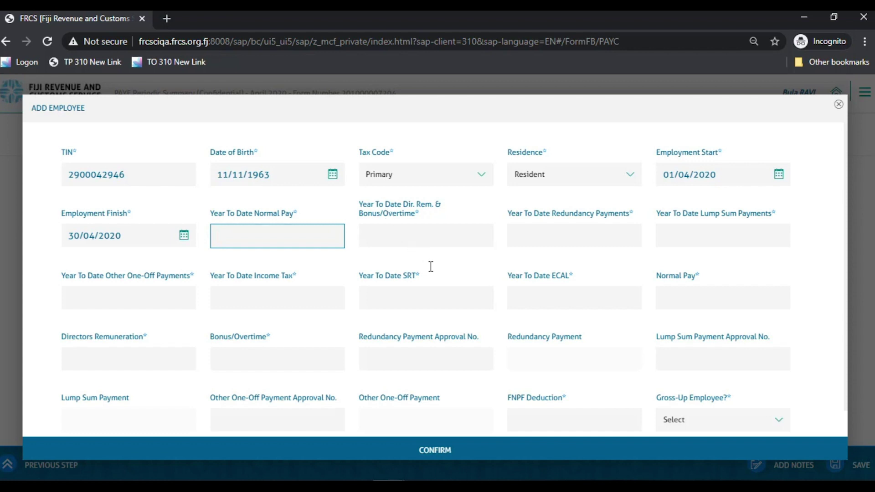
pyautogui.write('0')
pyautogui.click(418, 231)
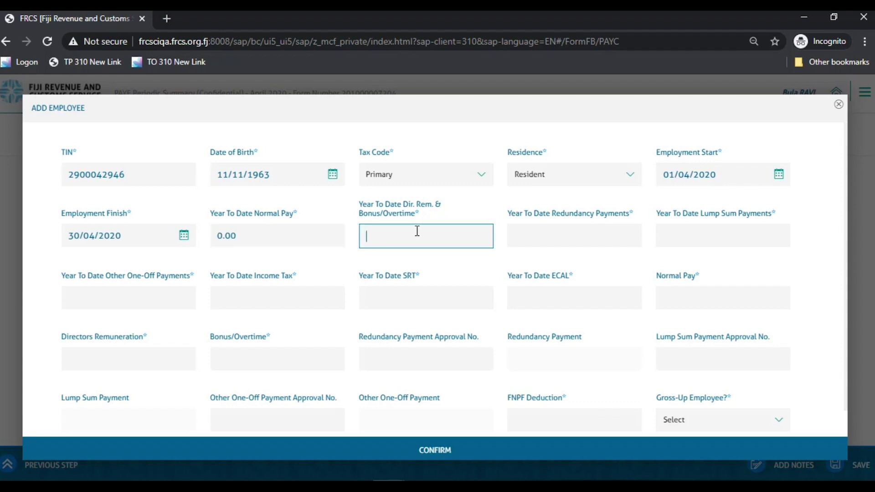
pyautogui.write('0')
pyautogui.click(558, 231)
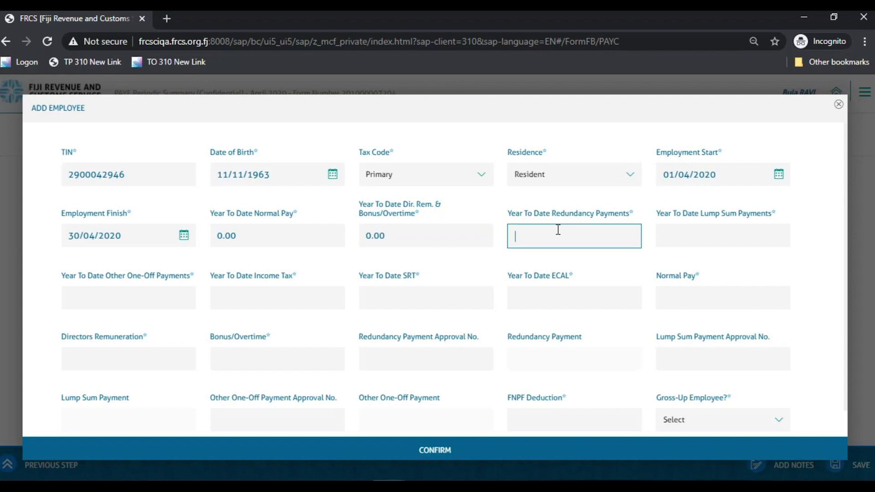
pyautogui.write('00')
pyautogui.click(707, 242)
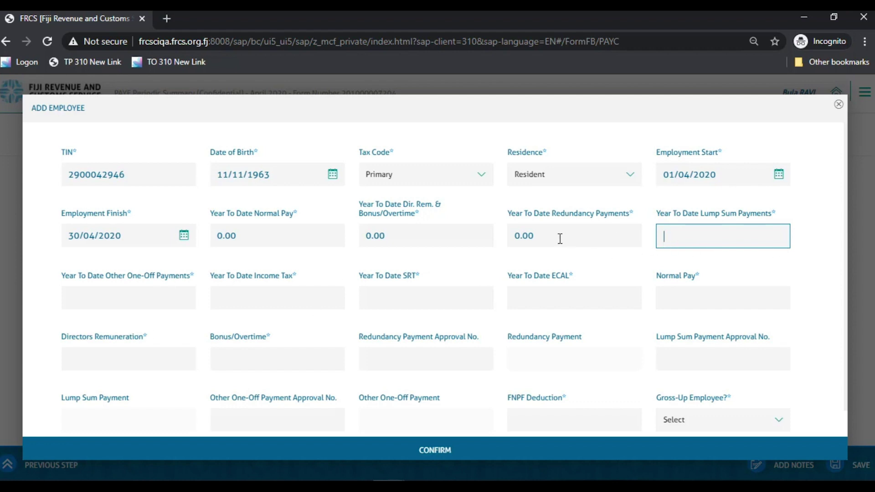
pyautogui.write('0')
pyautogui.click(173, 296)
pyautogui.write('0')
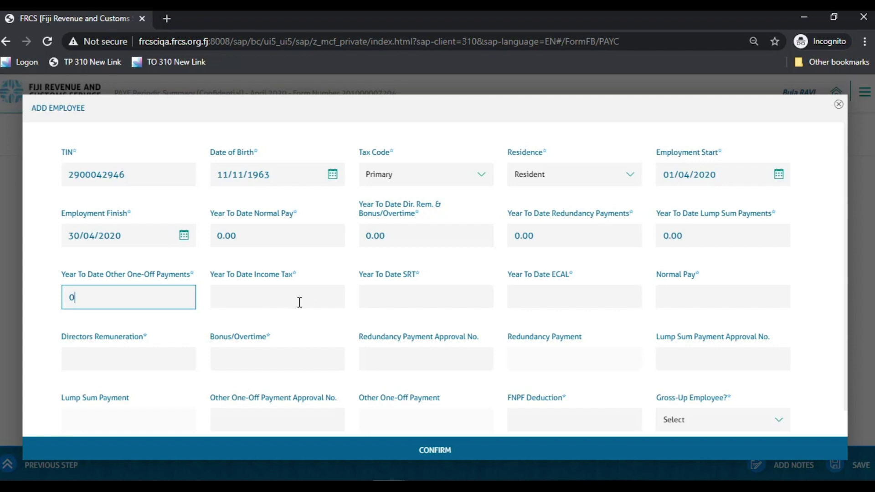
# Enter 0 for the employee's year-to-date income tax, SRT and ECAL
pyautogui.click(299, 301)
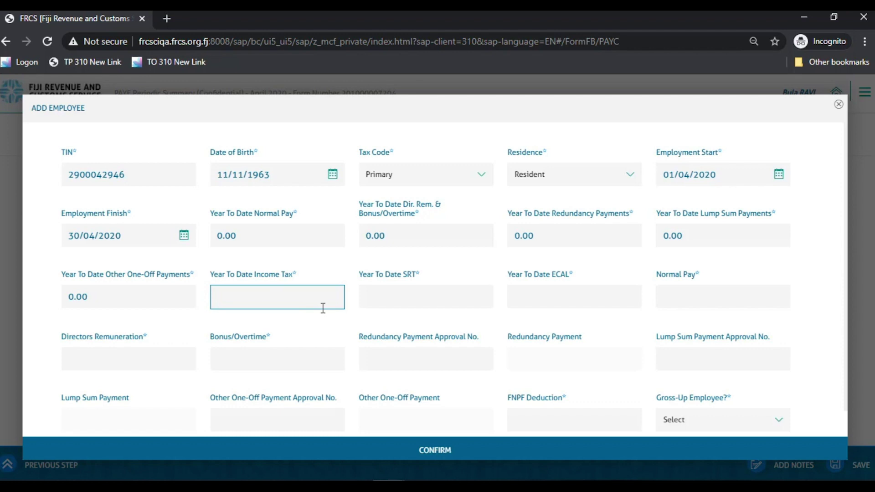
pyautogui.write('0')
pyautogui.click(413, 301)
pyautogui.write('0')
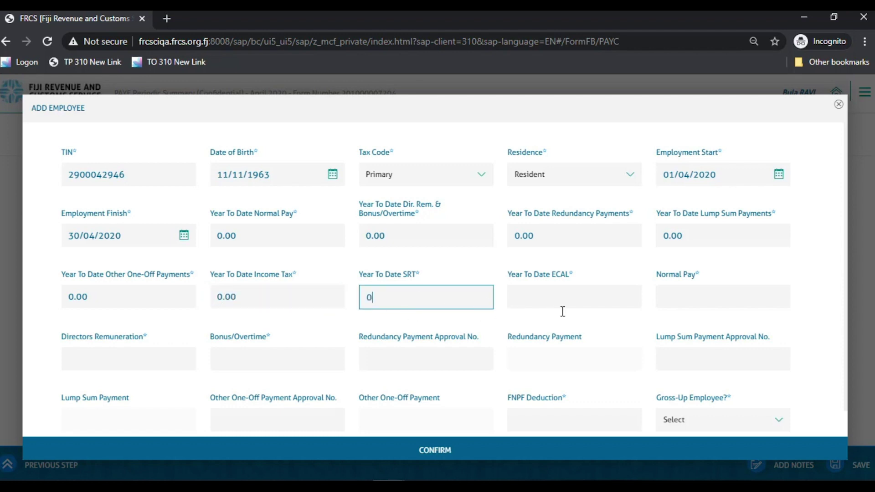
pyautogui.click(581, 297)
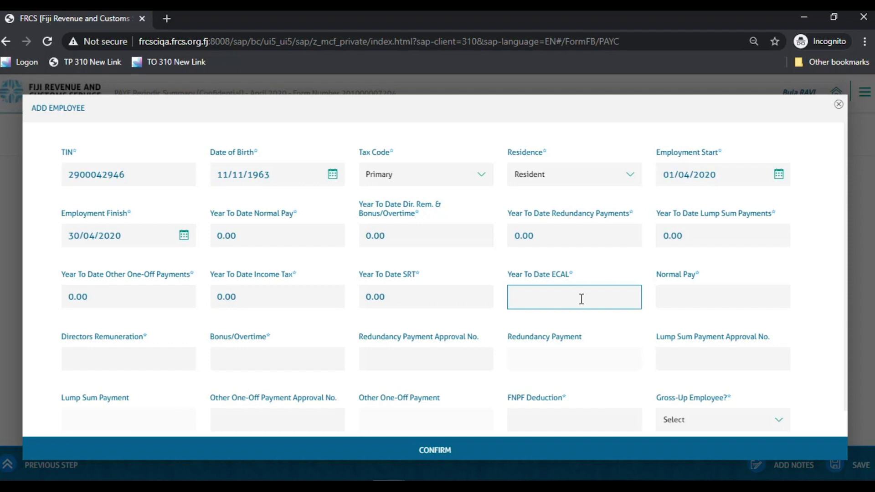
pyautogui.write('0')
# Set the employee's normal pay for the period to 5,000.00
pyautogui.click(692, 295)
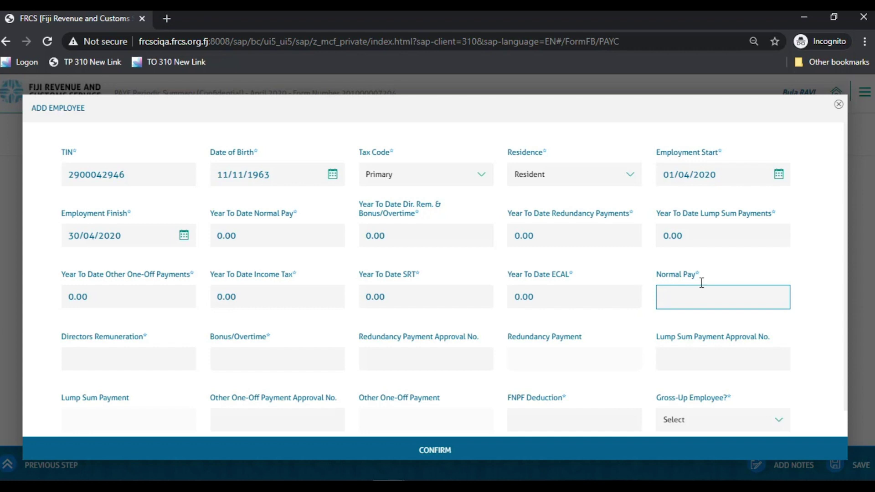
pyautogui.write('5,0')
pyautogui.write('00.00')
pyautogui.click(569, 339)
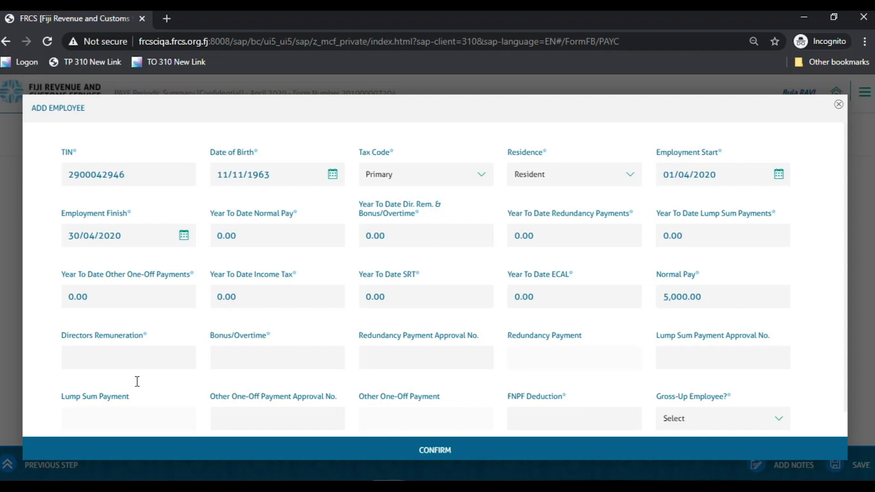
# Enter 0 for the employee's directors remuneration and bonus/overtime for the period
pyautogui.click(123, 356)
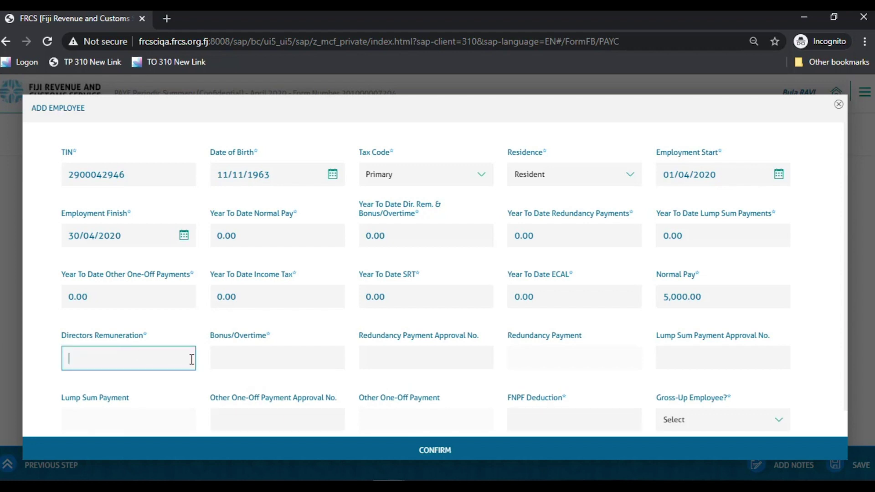
pyautogui.write('0')
pyautogui.click(281, 358)
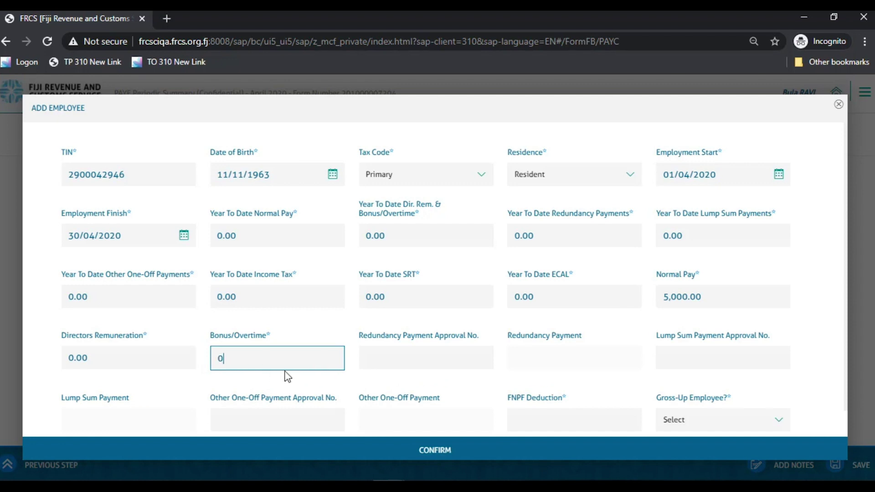
pyautogui.click(157, 358)
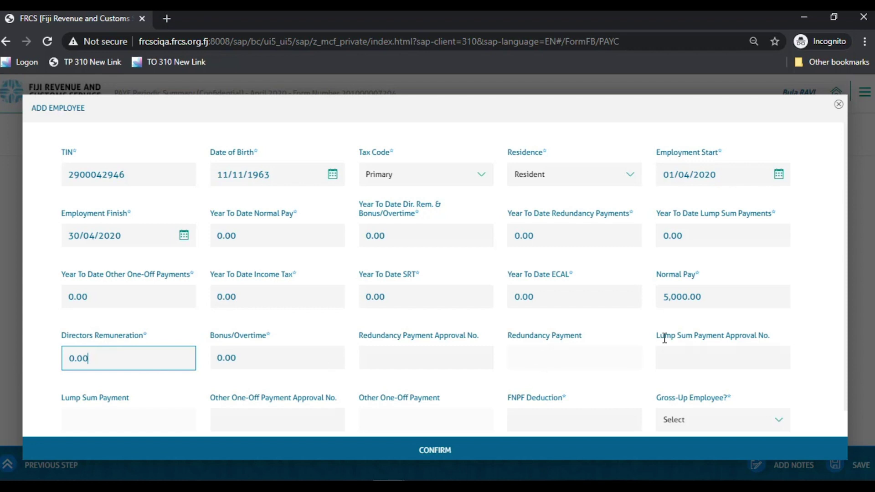
# Set the employee's FNPF deduction to 0 and Gross-Up Employee to NO, and confirm the employee entry
pyautogui.scroll(-1, 651, 351)
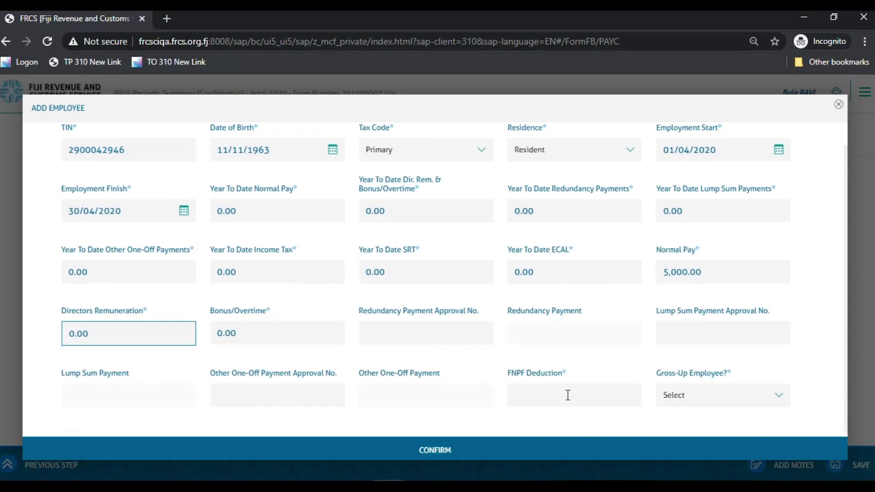
pyautogui.click(568, 394)
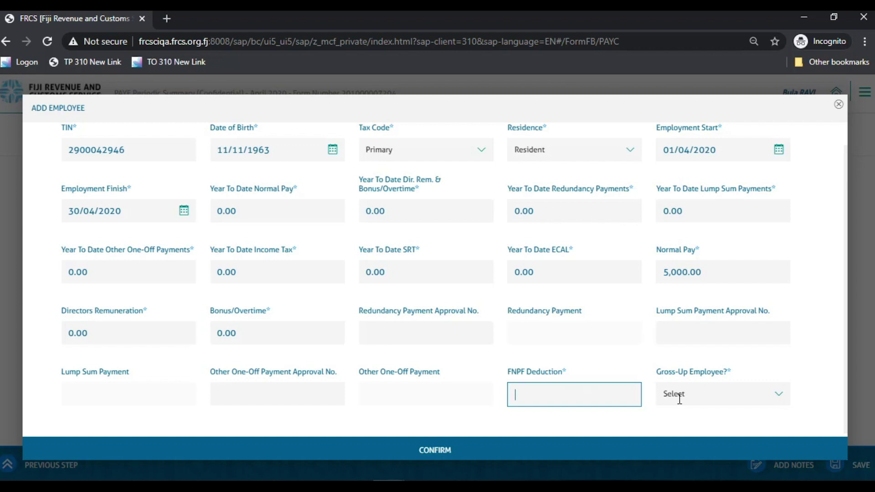
pyautogui.write('0')
pyautogui.click(780, 401)
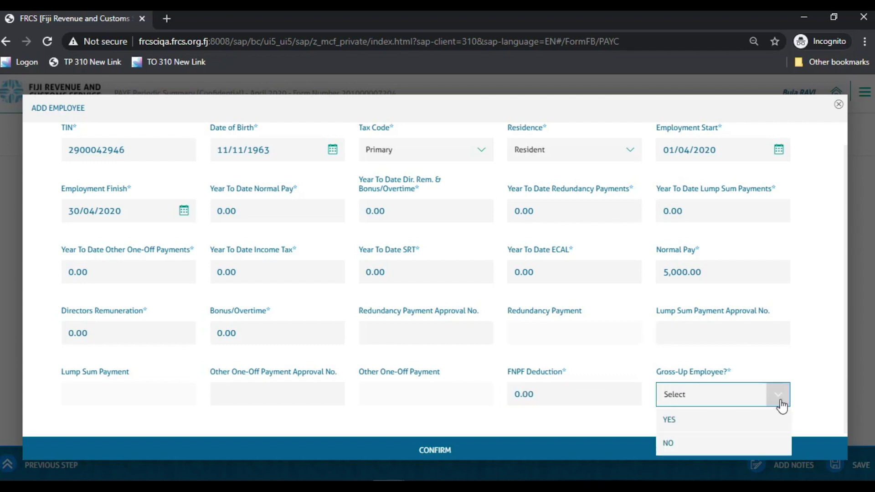
pyautogui.click(666, 443)
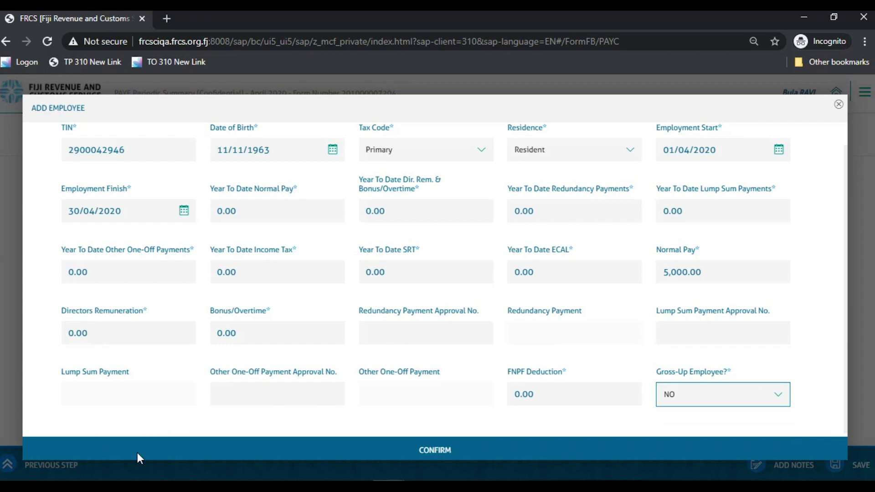
pyautogui.click(445, 451)
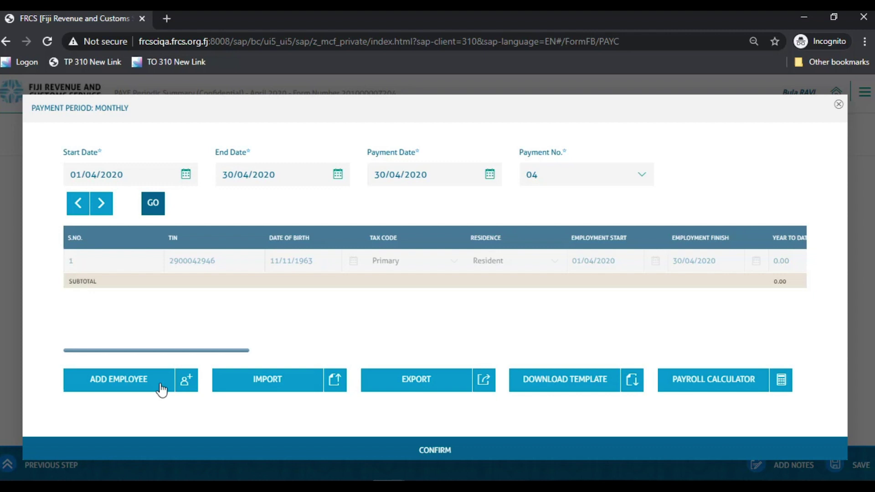
# Reopen the added employee's record in the monthly payment period to review its details, and confirm it without changes
pyautogui.moveTo(145, 350); pyautogui.dragTo(818, 320)
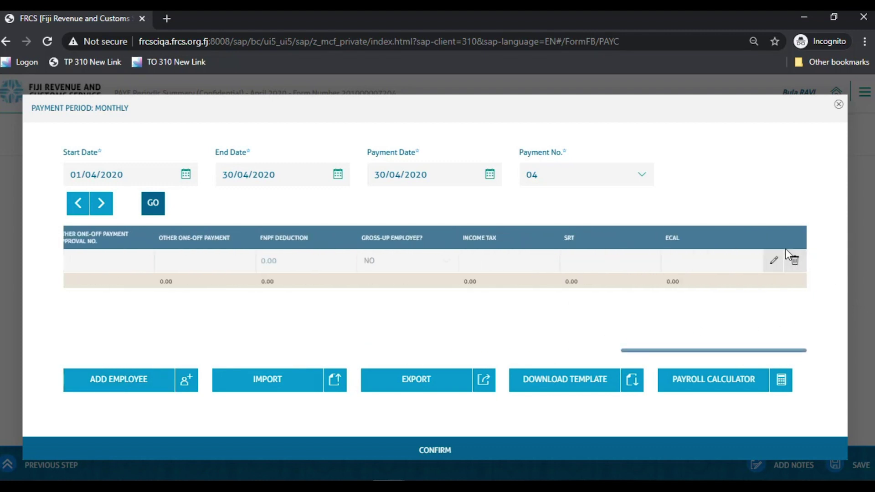
pyautogui.click(774, 262)
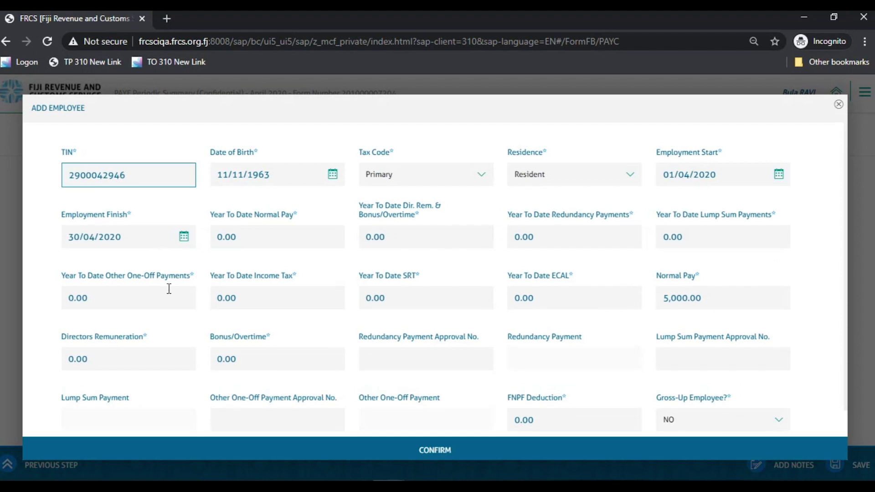
pyautogui.scroll(-1, 153, 361)
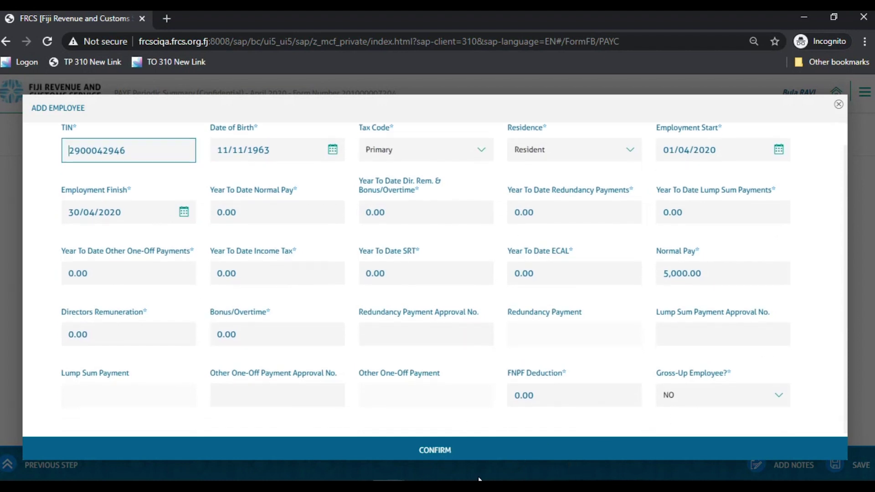
pyautogui.click(432, 455)
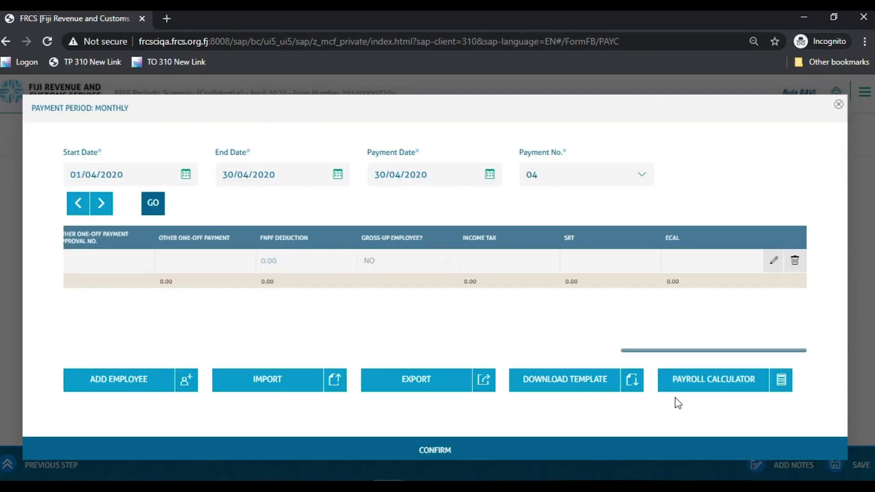
# Confirm the monthly payment period and proceed through the Summary to the Declaration stage
pyautogui.click(436, 453)
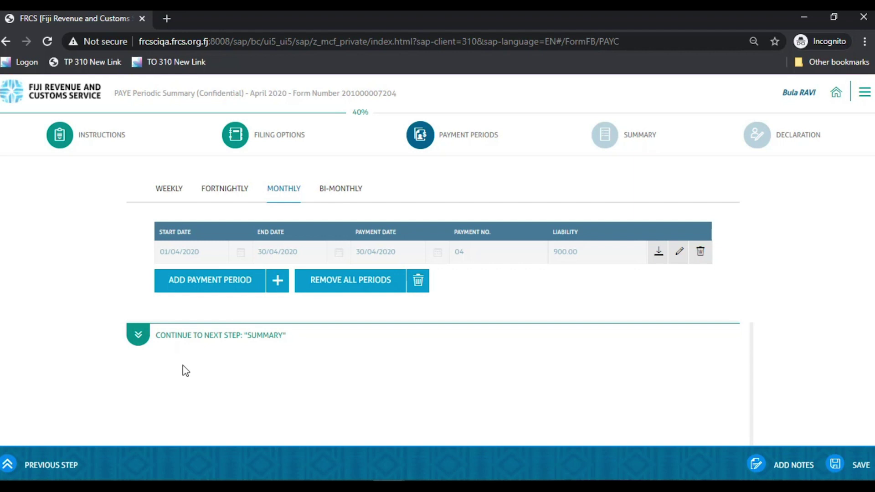
pyautogui.click(138, 336)
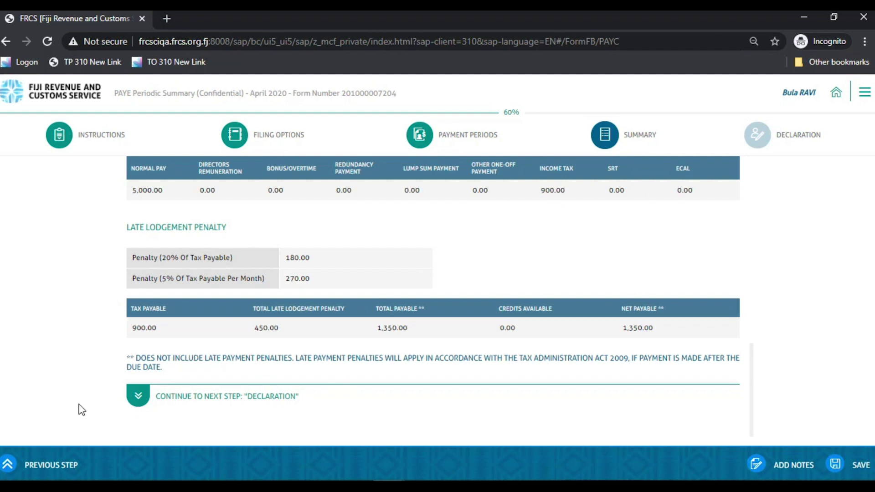
pyautogui.click(138, 395)
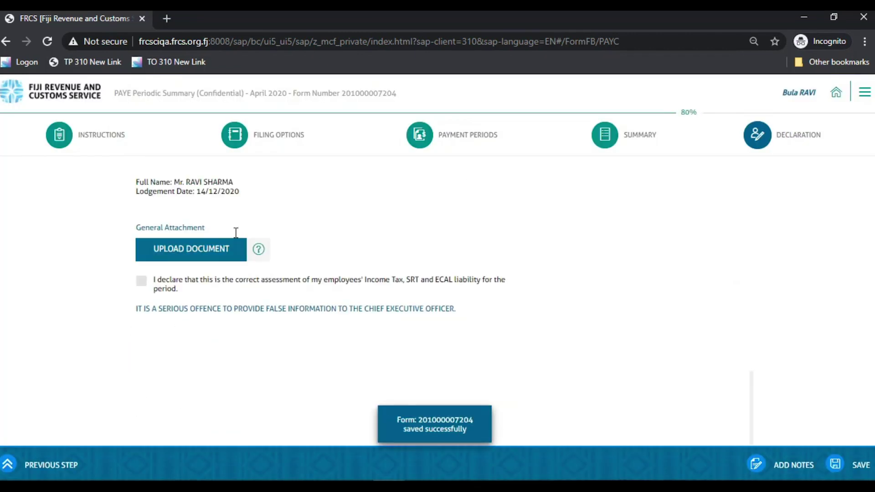
# Accept the declaration that the employees' Income Tax, SRT and ECAL assessment is correct, save the form and submit it
pyautogui.click(141, 281)
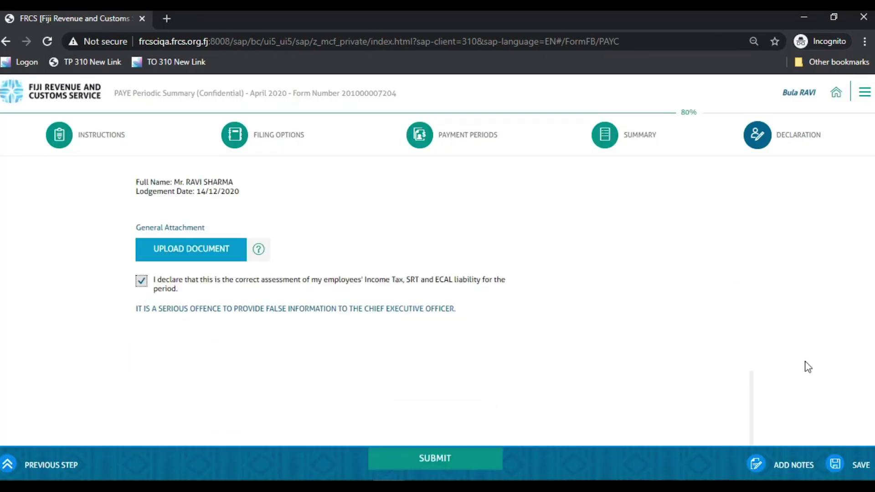
pyautogui.click(836, 465)
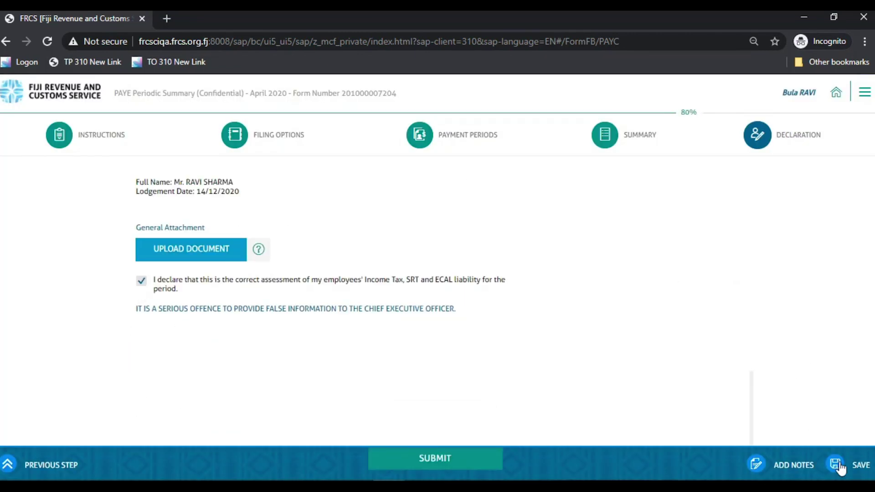
pyautogui.click(437, 460)
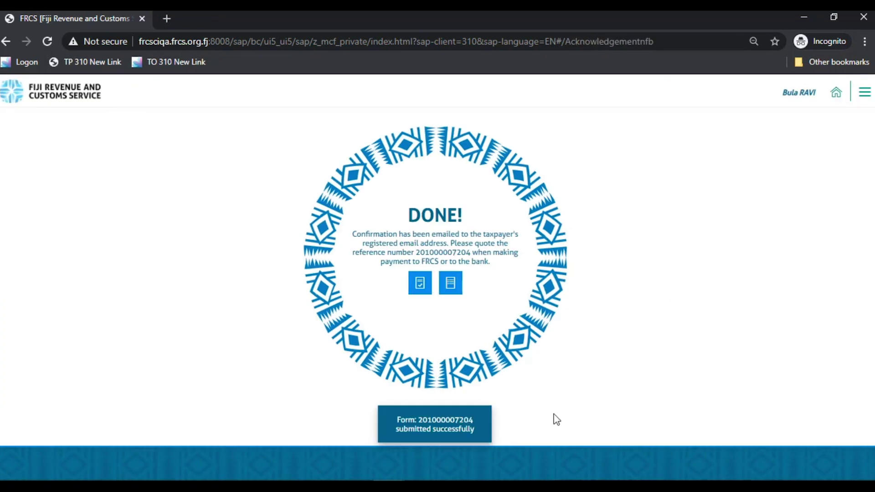